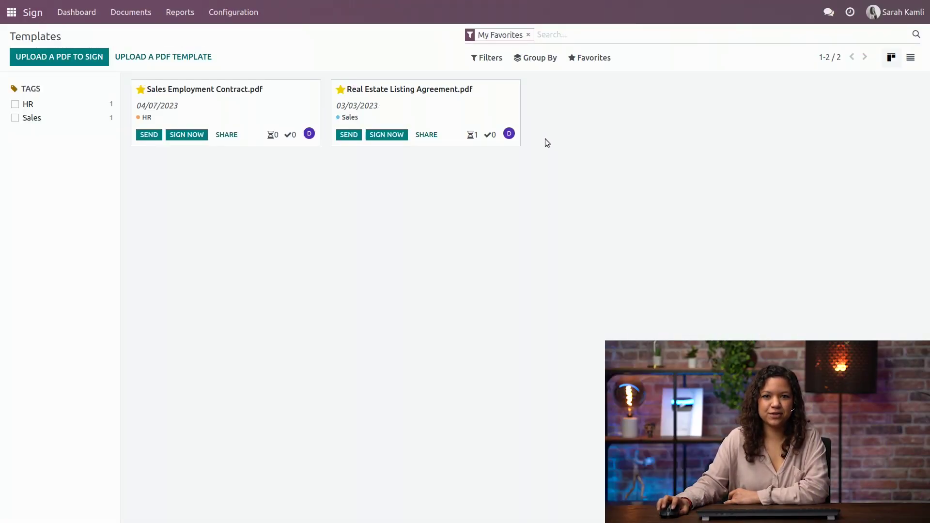
- Clear the My Favorites filter to list all six templates, briefly filtering by the HR tag and removing it
{"action": "left_click", "coordinate": [528, 35]}
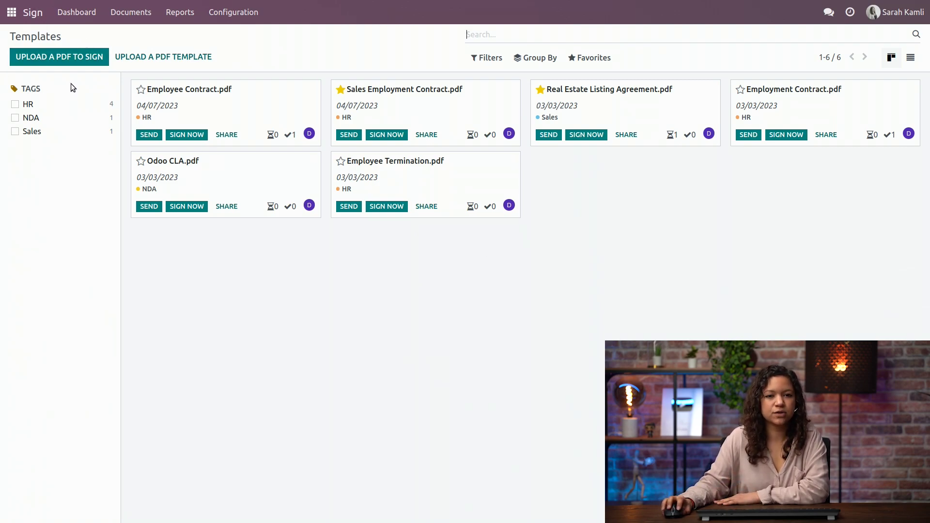
{"action": "left_click", "coordinate": [141, 89]}
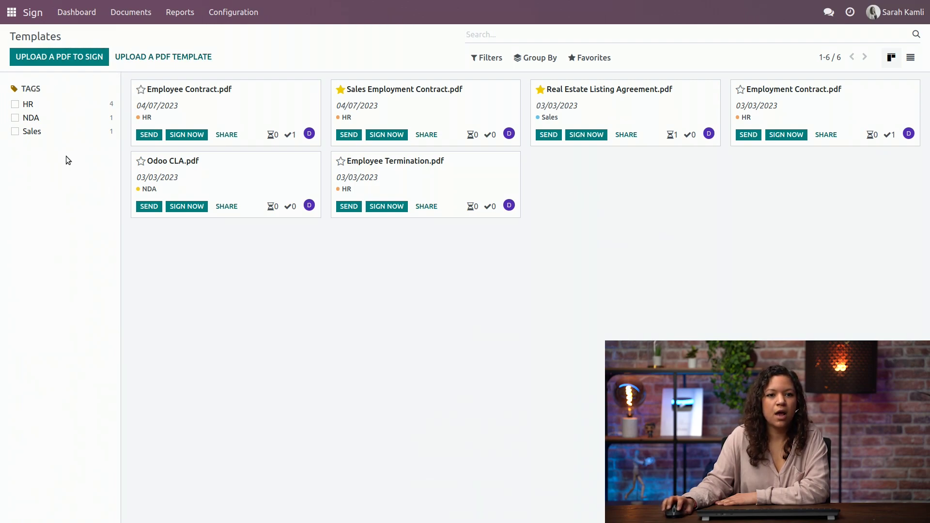
{"action": "left_click", "coordinate": [15, 104]}
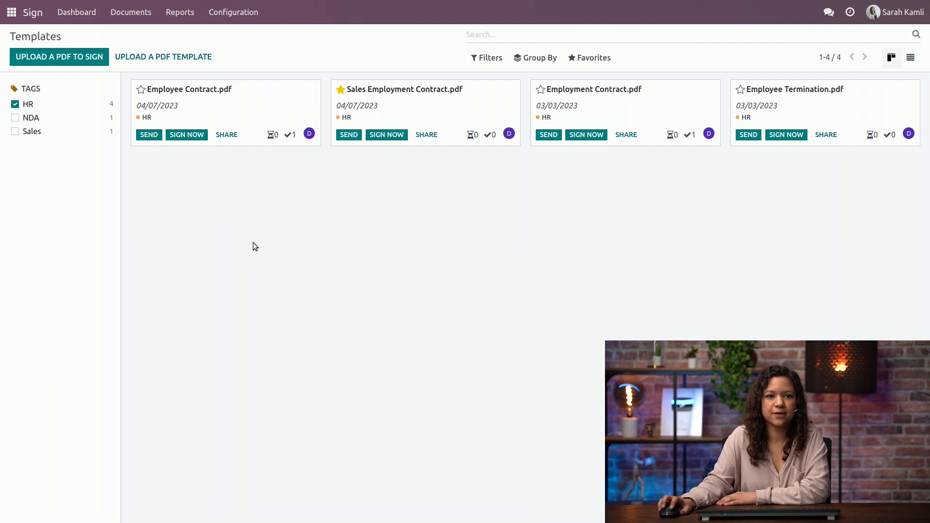
{"action": "left_click", "coordinate": [15, 105]}
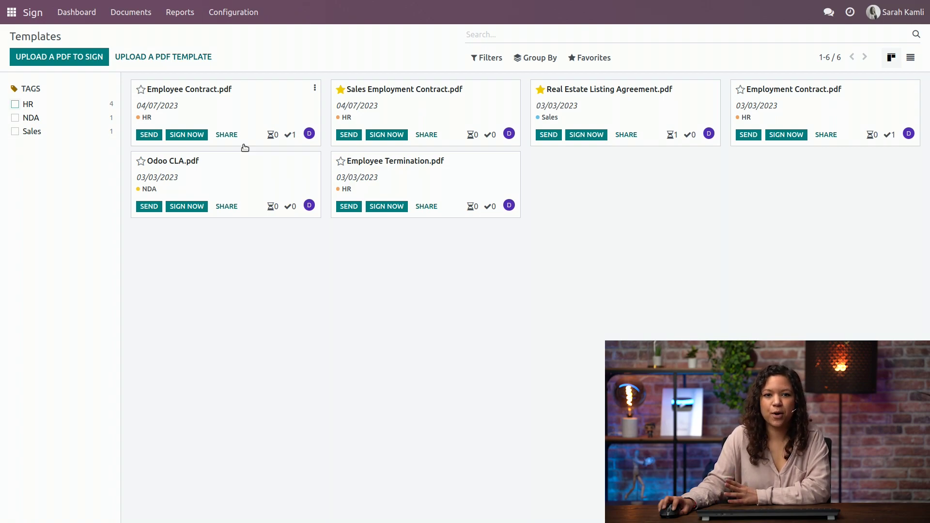
- Rename the Company signature role to 'Service Provider' under Configuration > Roles
{"action": "left_click", "coordinate": [228, 16]}
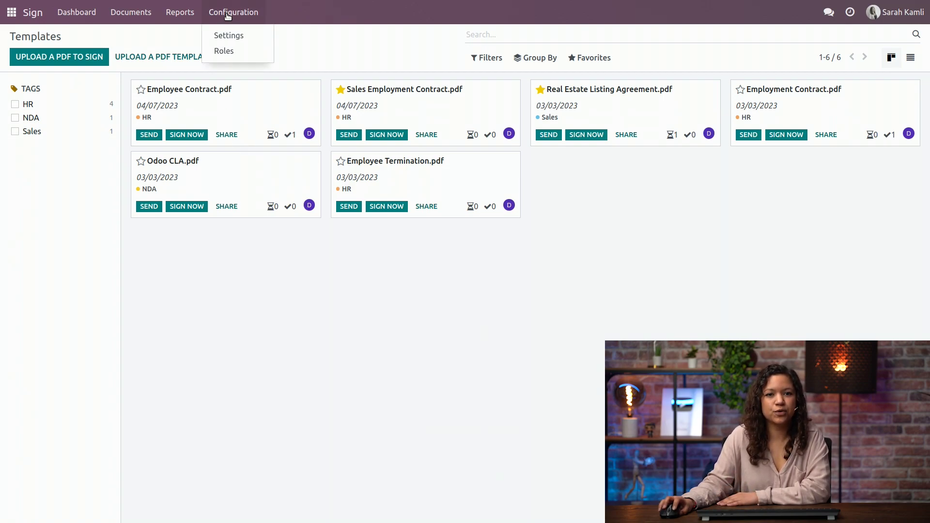
{"action": "left_click", "coordinate": [223, 51]}
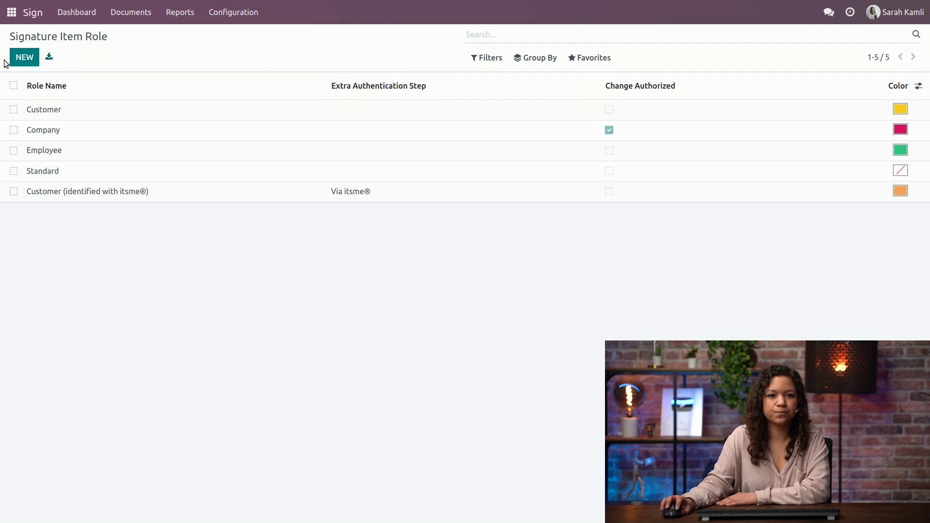
{"action": "left_click", "coordinate": [46, 137]}
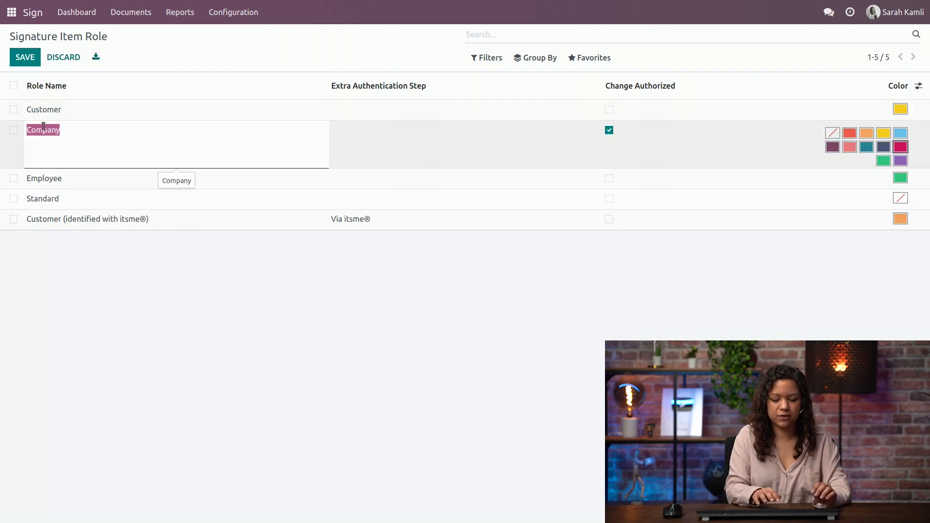
{"action": "type", "text": "Service Prov"}
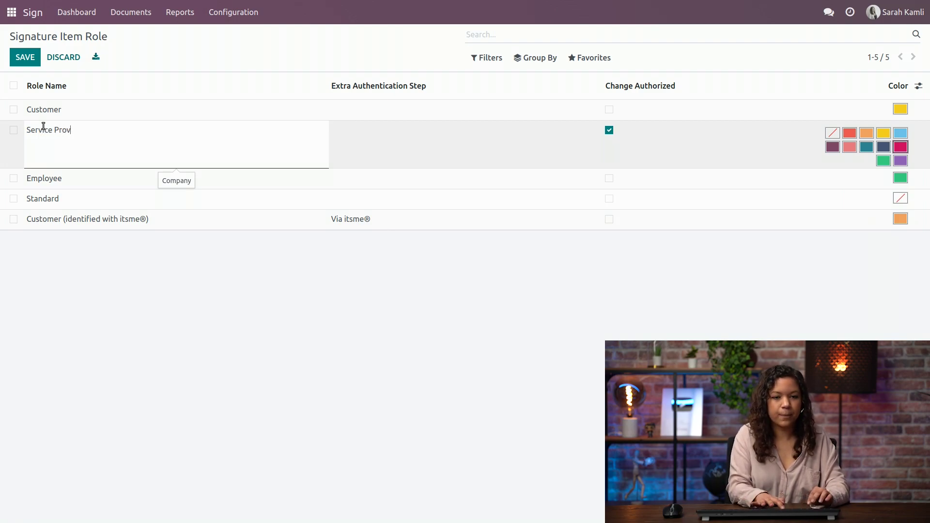
{"action": "type", "text": "ider"}
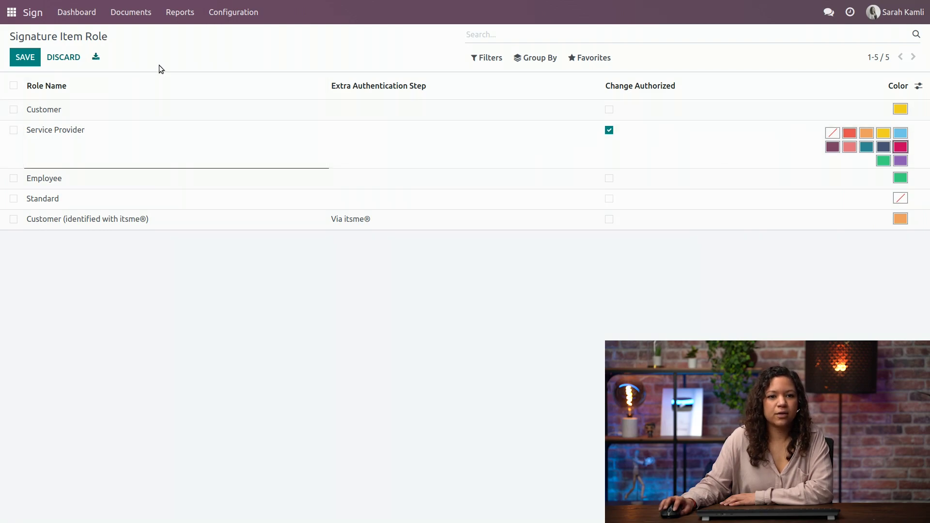
{"action": "left_click", "coordinate": [159, 63]}
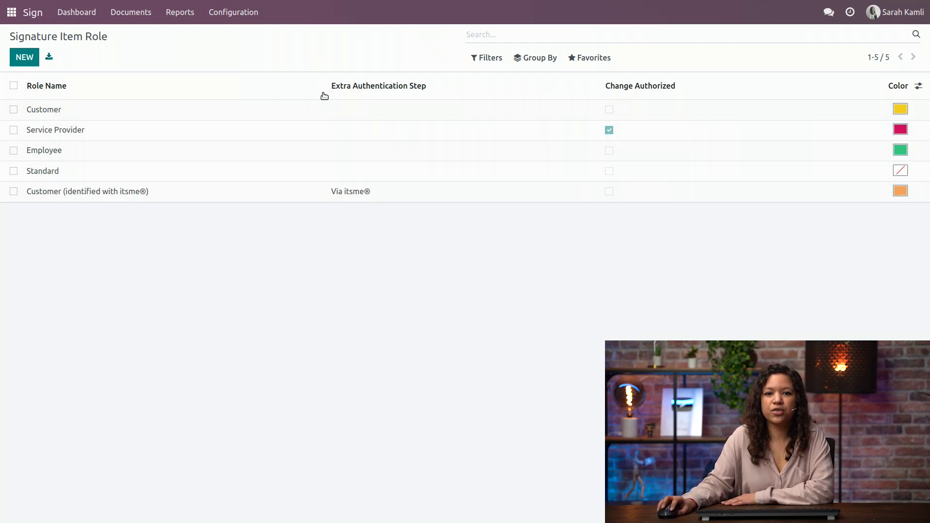
- Set the Customer role's Extra Authentication Step to blank and save it
{"action": "left_click", "coordinate": [357, 113]}
{"action": "left_click", "coordinate": [357, 111]}
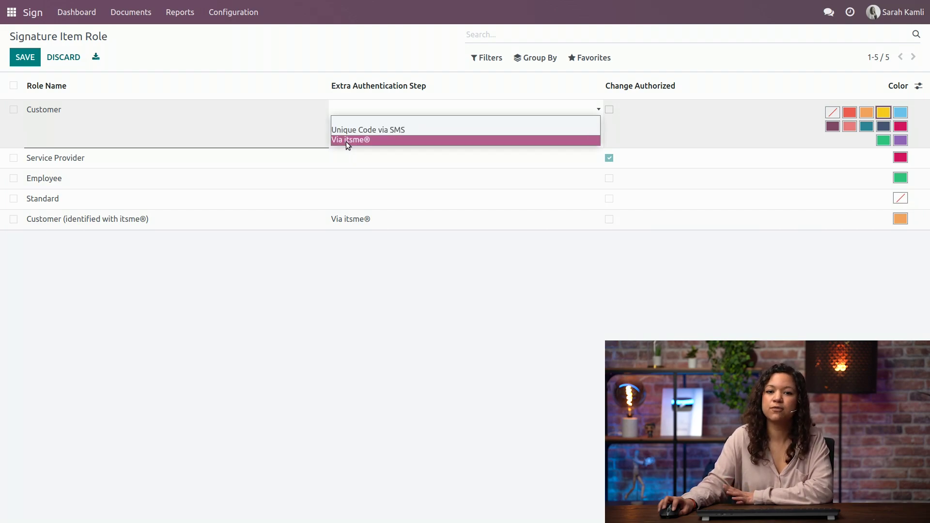
{"action": "left_click", "coordinate": [349, 122]}
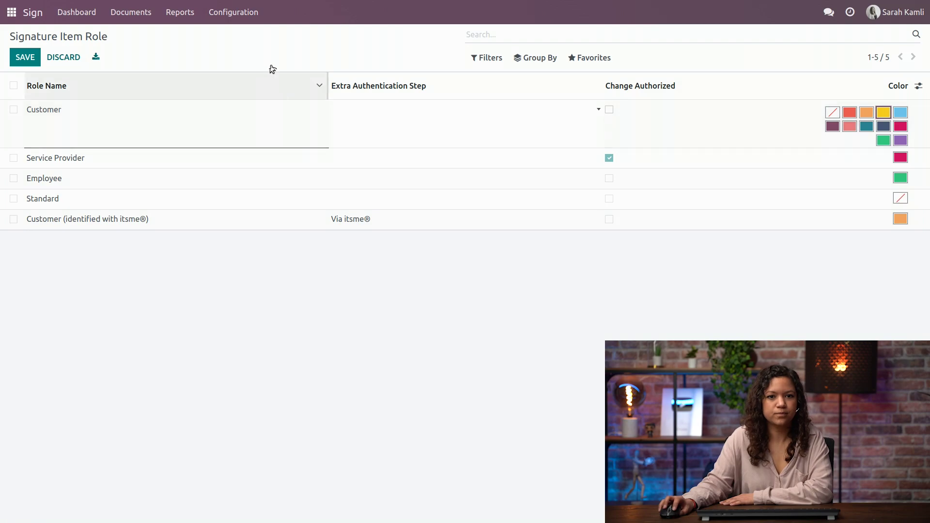
{"action": "left_click", "coordinate": [273, 69]}
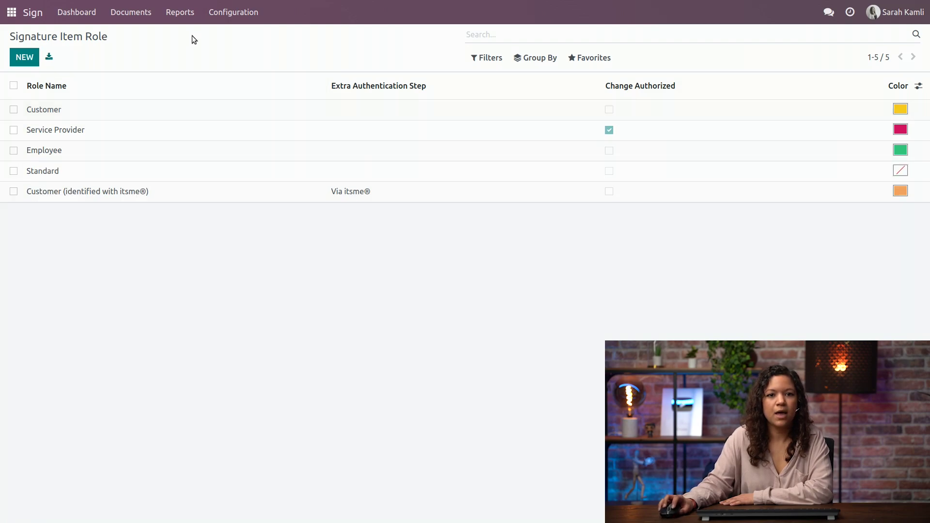
- Upload Service Agreement.pdf from the Desktop as a new template and scroll to its signature lines
{"action": "left_click", "coordinate": [68, 16]}
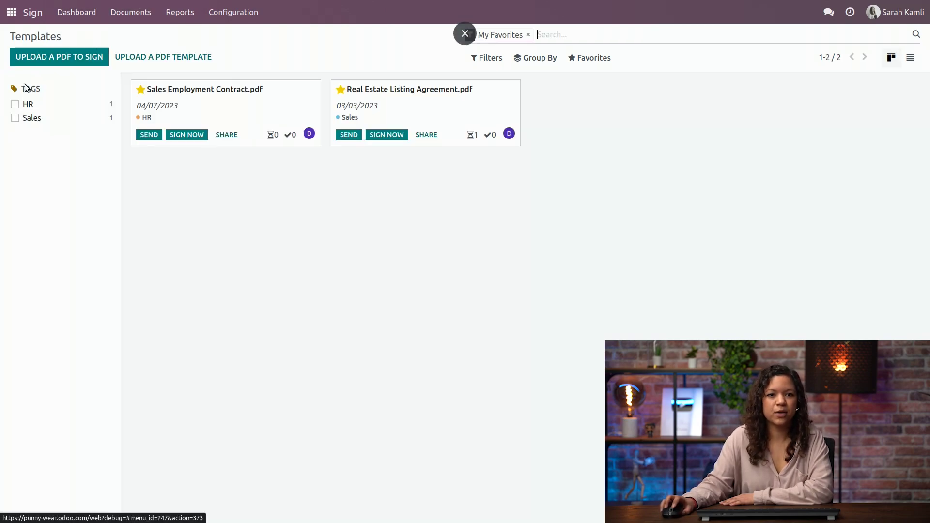
{"action": "left_click", "coordinate": [157, 58]}
{"action": "left_click", "coordinate": [301, 103]}
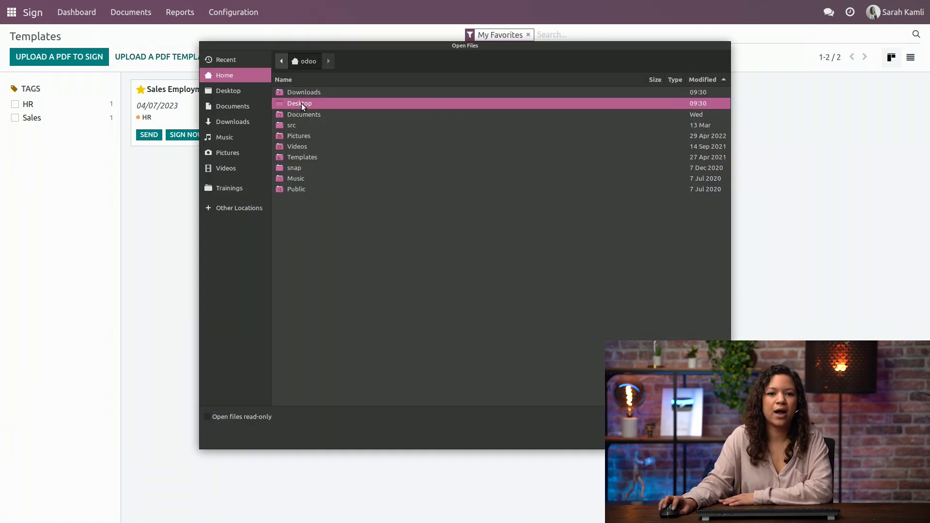
{"action": "double_click", "coordinate": [301, 103]}
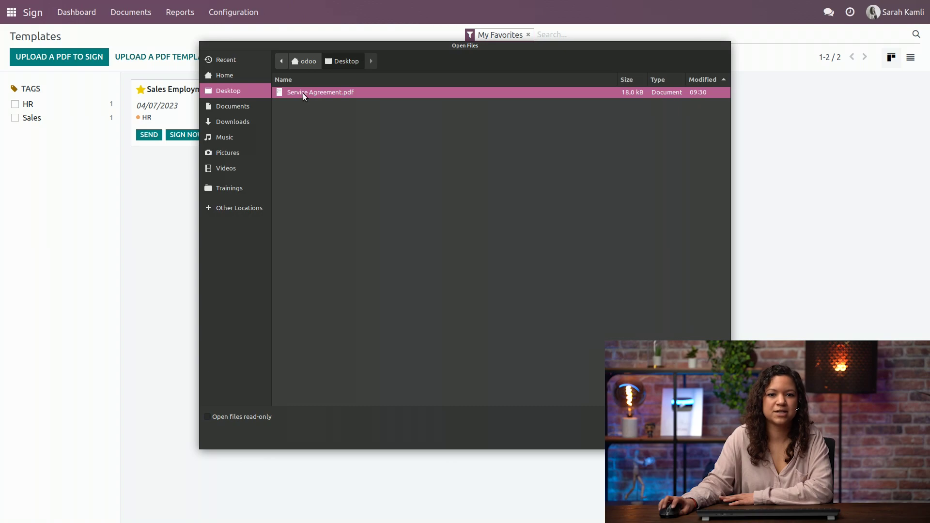
{"action": "double_click", "coordinate": [303, 93]}
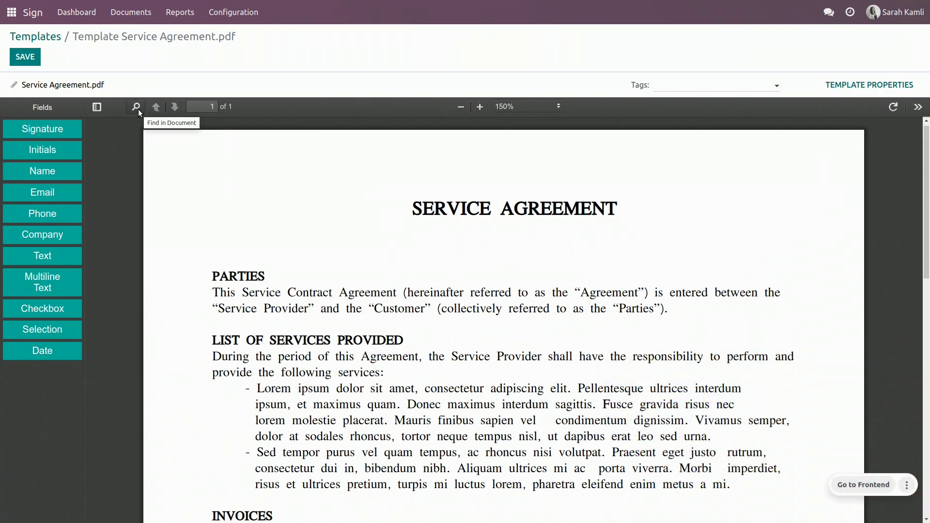
{"action": "scroll", "coordinate": [234, 231], "scroll_direction": "down", "scroll_amount": 8}
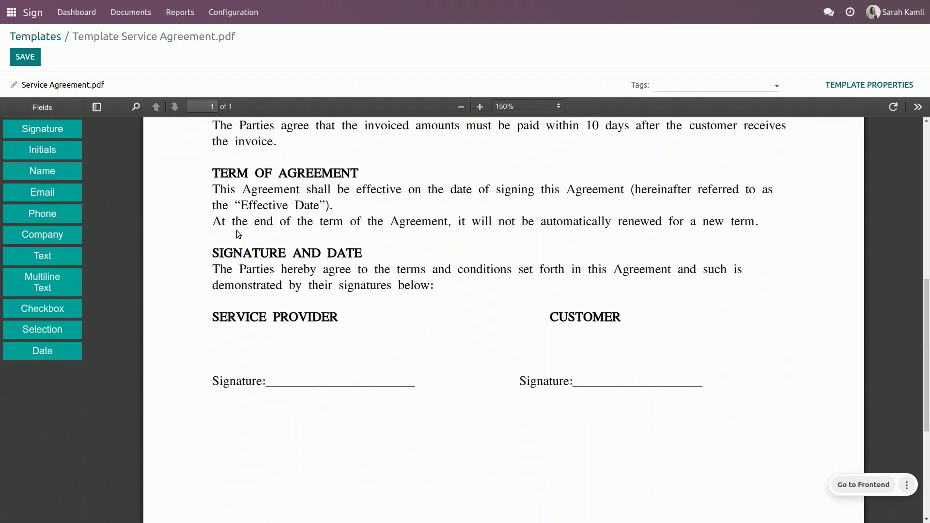
{"action": "scroll", "coordinate": [236, 231], "scroll_direction": "down", "scroll_amount": 1}
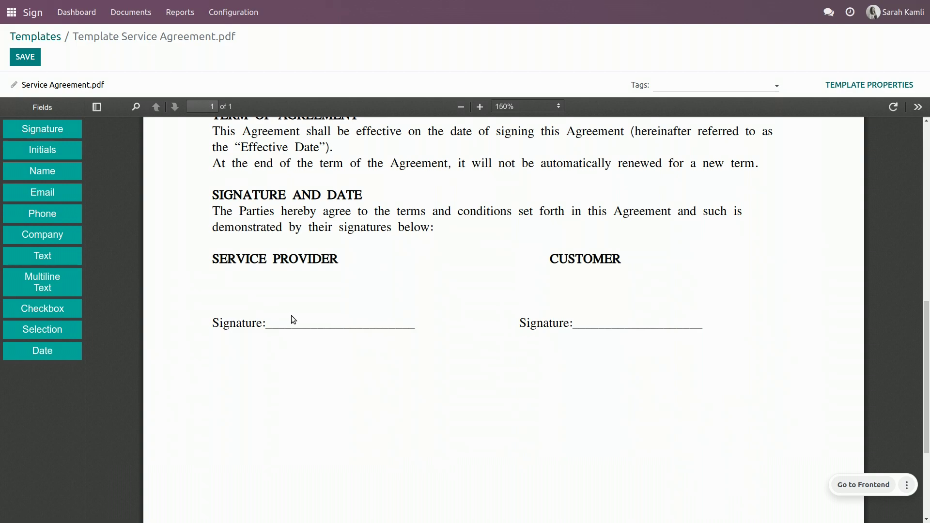
- Place a Signature field on the SERVICE PROVIDER line, filled by the Service Provider role
{"action": "mouse_move", "coordinate": [41, 148]}
{"action": "left_mouse_down"}
{"action": "mouse_move", "coordinate": [76, 138]}
{"action": "mouse_move", "coordinate": [251, 327]}
{"action": "mouse_move", "coordinate": [269, 450]}
{"action": "left_mouse_up"}
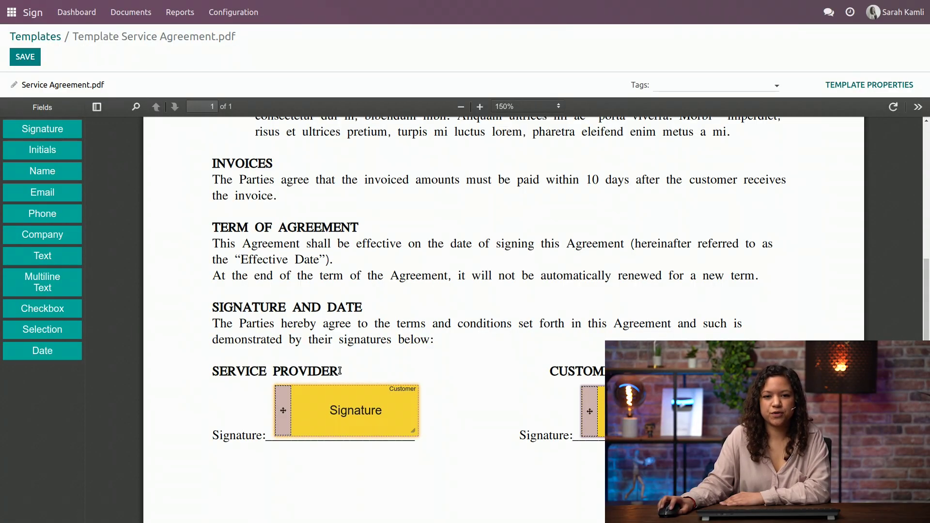
{"action": "left_click", "coordinate": [410, 392]}
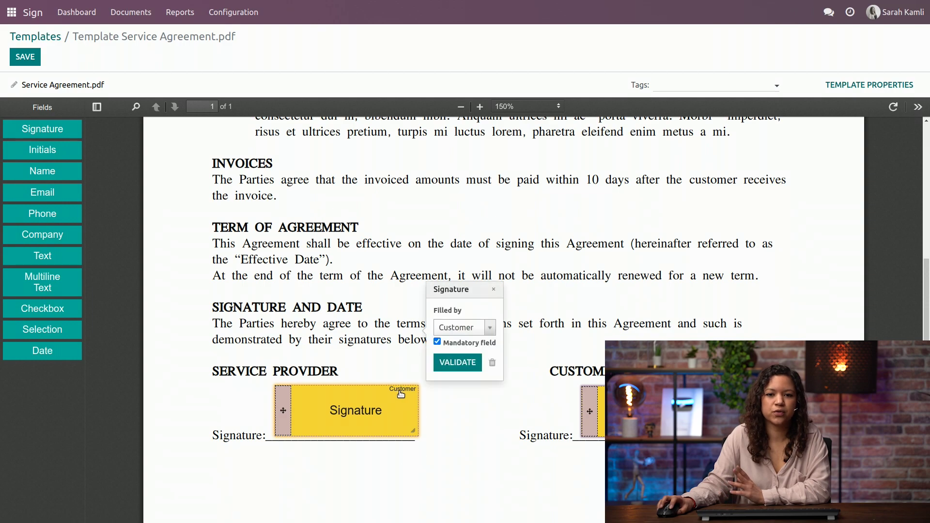
{"action": "left_click", "coordinate": [485, 327]}
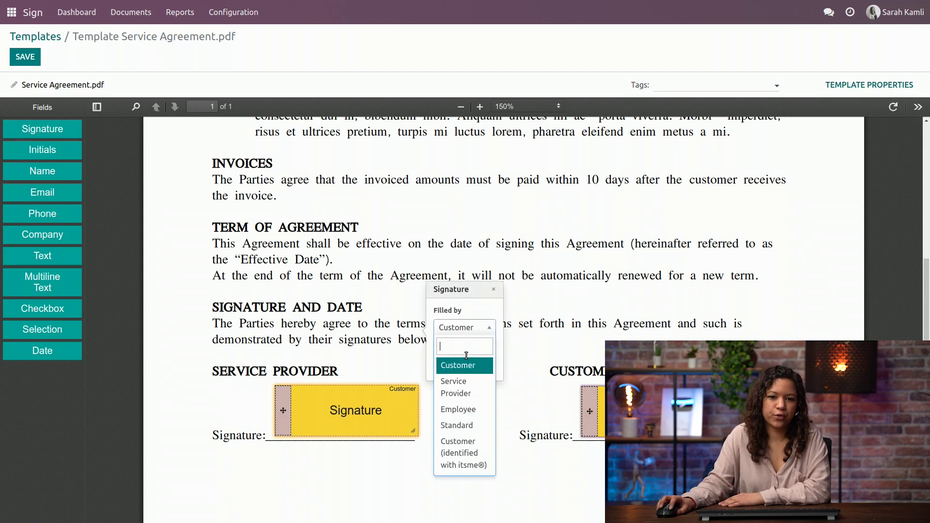
{"action": "left_click", "coordinate": [461, 392]}
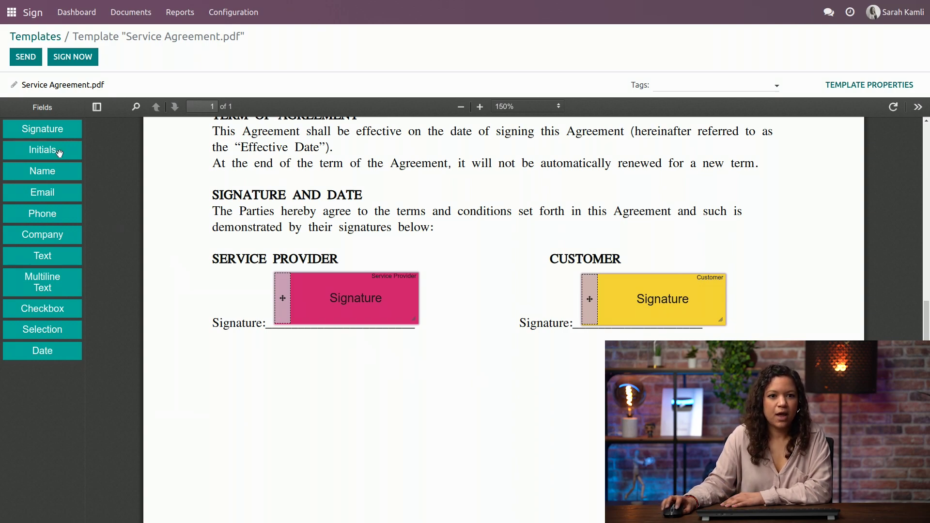
- In the Signature Request, assign your own contact as Service Provider and a customer contact as Customer
{"action": "left_click", "coordinate": [21, 61]}
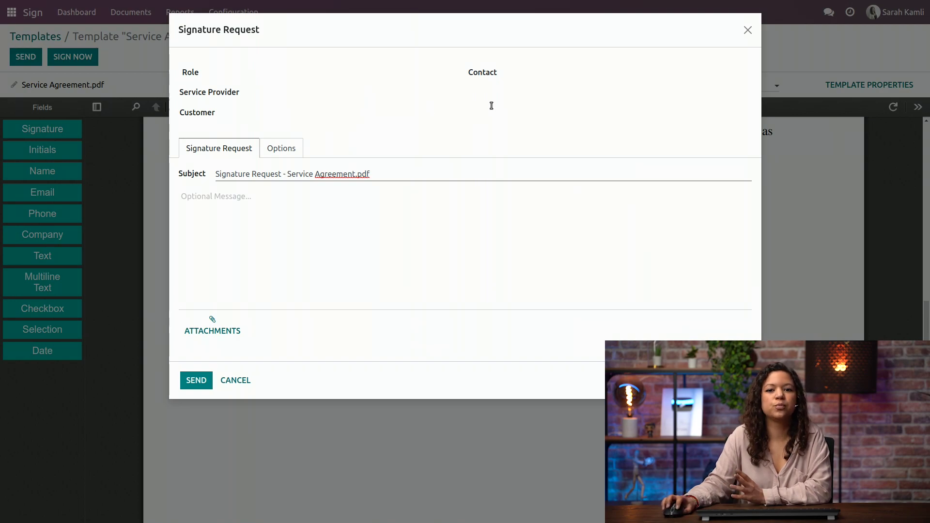
{"action": "left_click", "coordinate": [522, 93]}
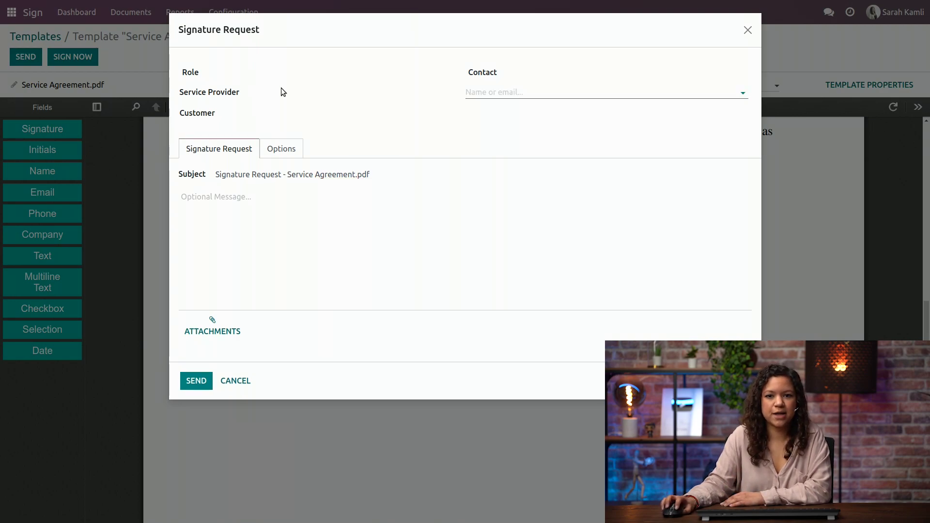
{"action": "left_click", "coordinate": [544, 92]}
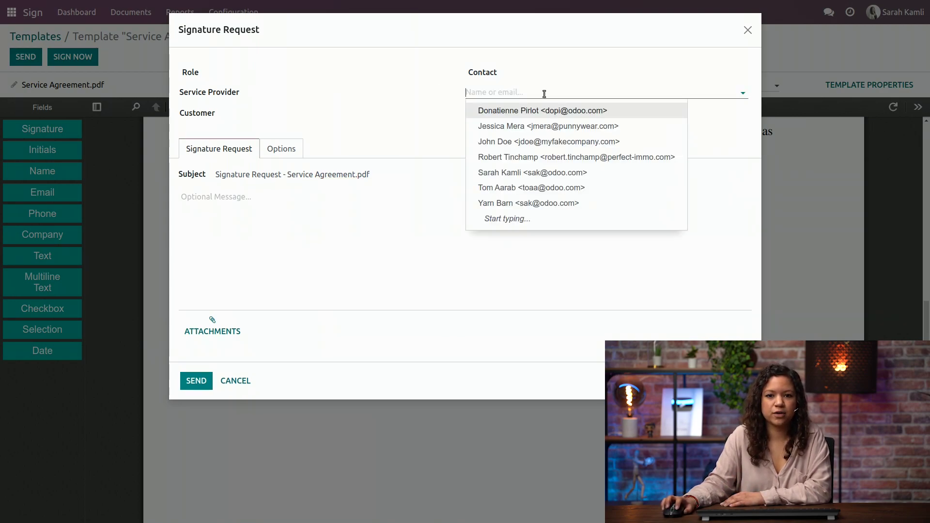
{"action": "left_click", "coordinate": [513, 173]}
{"action": "left_click", "coordinate": [494, 110]}
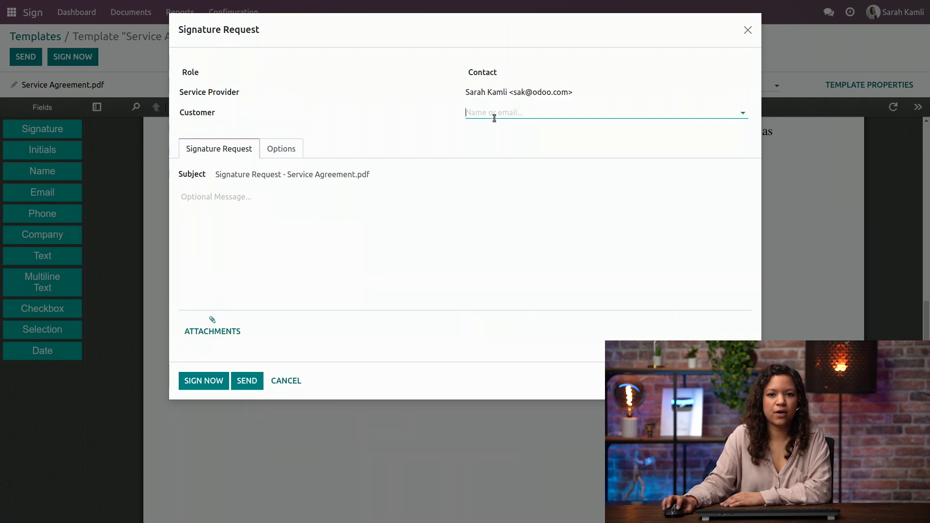
{"action": "left_click", "coordinate": [494, 115]}
{"action": "left_click", "coordinate": [502, 161]}
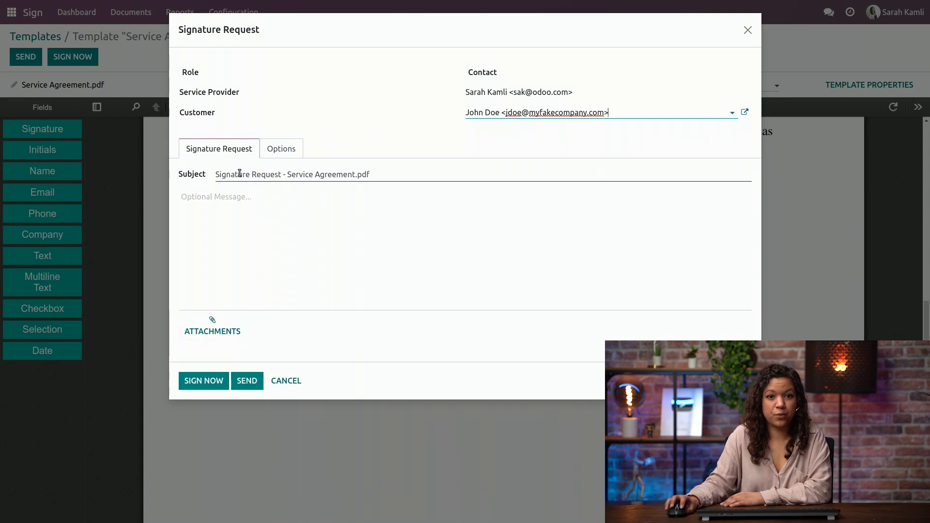
- Review the email subject and optional message, then send the signature request
{"action": "mouse_move", "coordinate": [419, 179]}
{"action": "left_mouse_down"}
{"action": "mouse_move", "coordinate": [236, 175]}
{"action": "mouse_move", "coordinate": [255, 204]}
{"action": "left_mouse_up"}
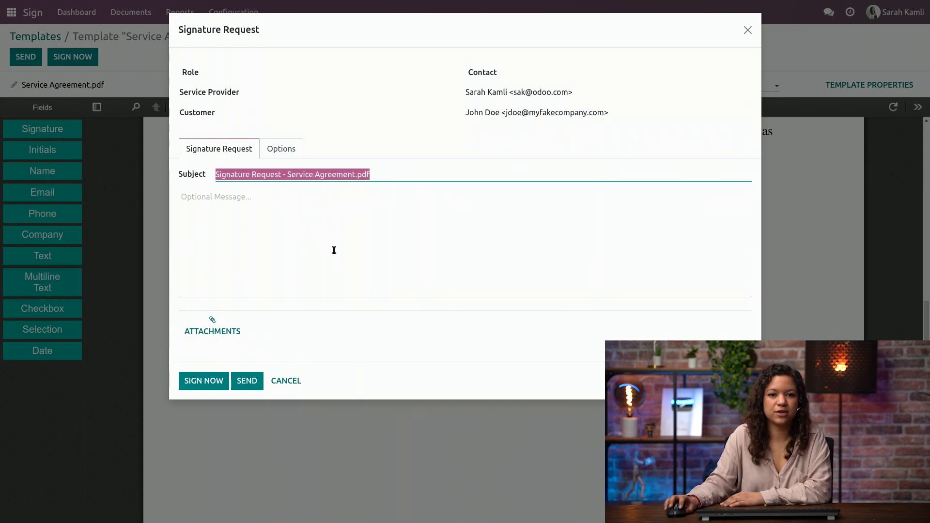
{"action": "left_click", "coordinate": [255, 198]}
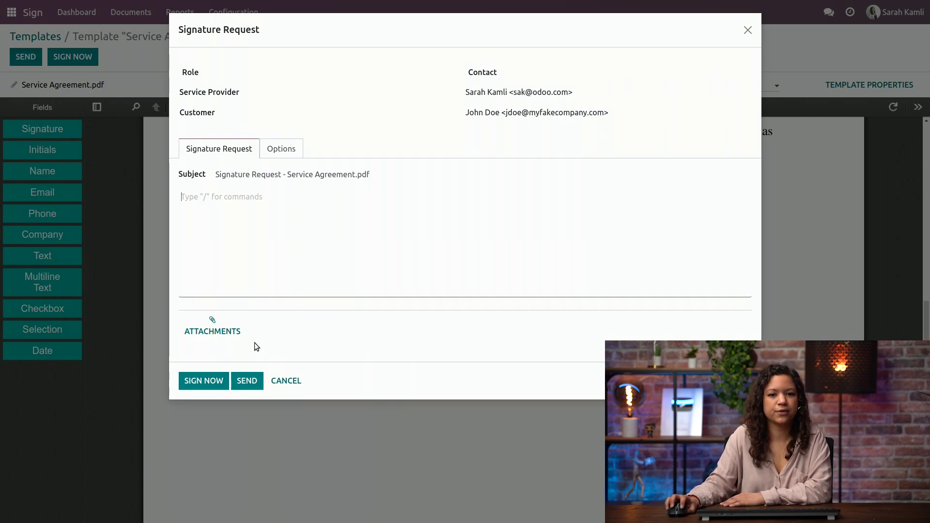
{"action": "left_click", "coordinate": [246, 381]}
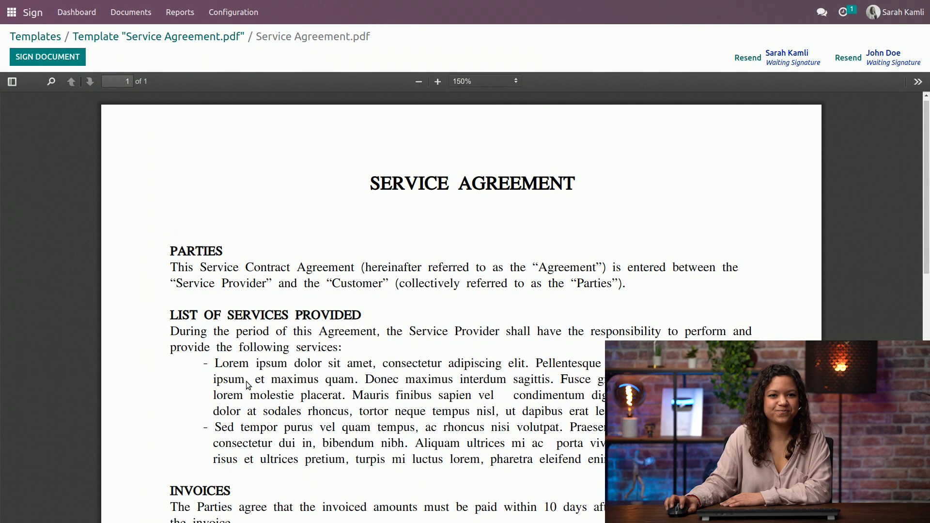
- Show All documents from the Documents menu
{"action": "left_click", "coordinate": [133, 14]}
{"action": "left_click", "coordinate": [140, 35]}
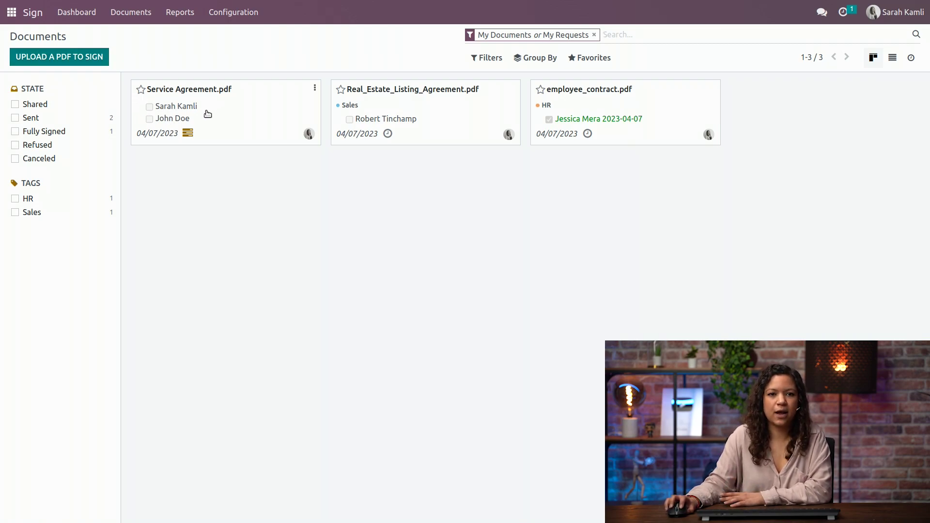
- Open Service Agreement.pdf from the documents Waiting for me
{"action": "left_click", "coordinate": [119, 13]}
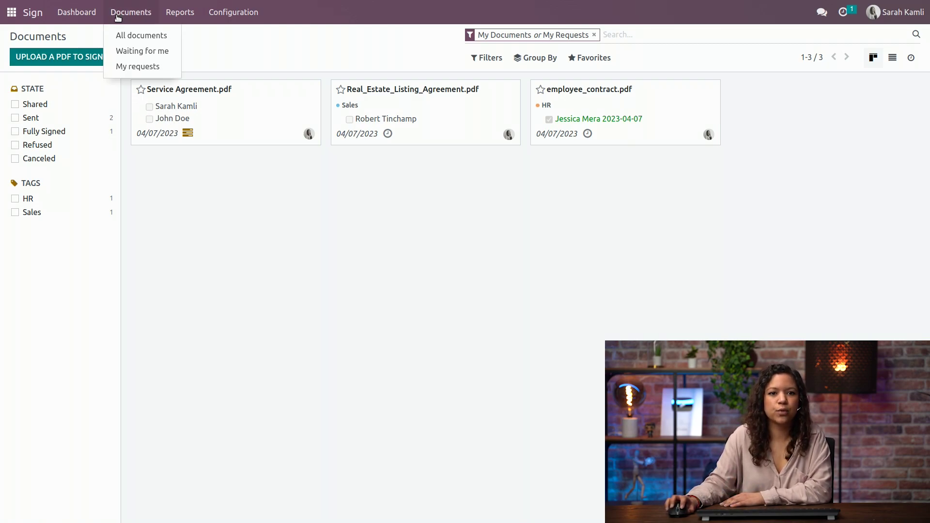
{"action": "left_click", "coordinate": [143, 51]}
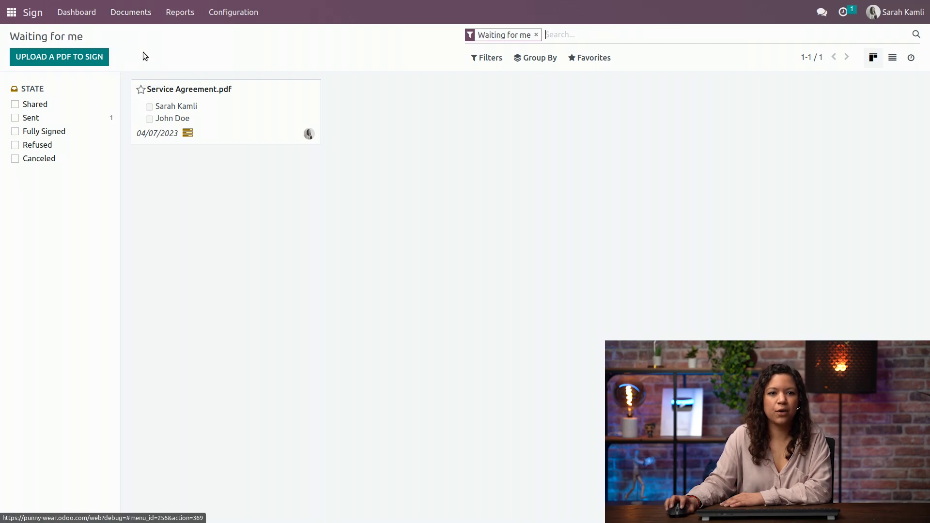
{"action": "left_click", "coordinate": [196, 98]}
- Sign the Service Provider signature field, validate and send, then view the signed document
{"action": "left_click", "coordinate": [37, 57]}
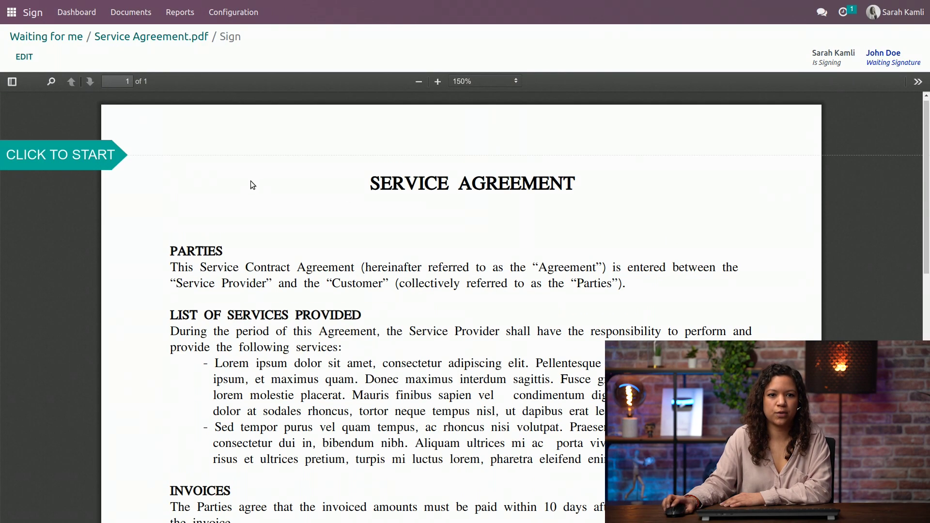
{"action": "left_click", "coordinate": [86, 151]}
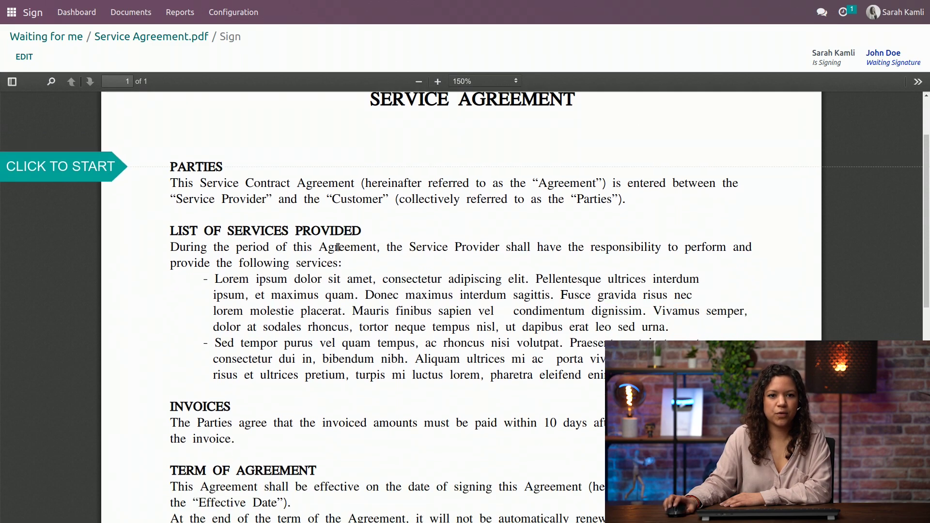
{"action": "left_click", "coordinate": [313, 228]}
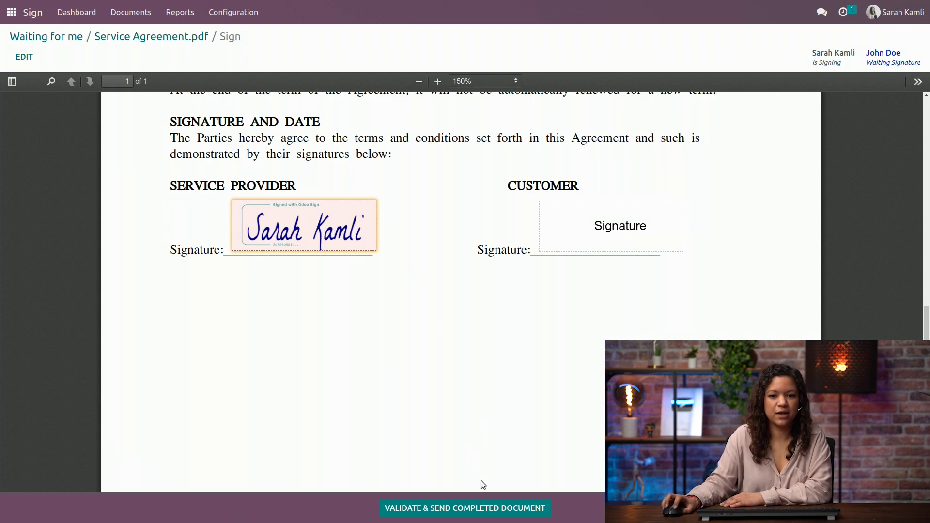
{"action": "left_click", "coordinate": [482, 508]}
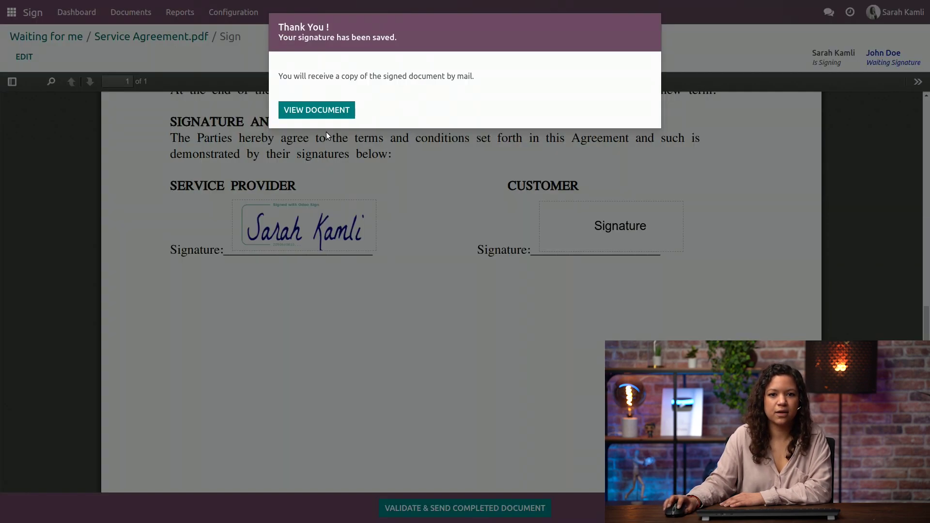
{"action": "left_click", "coordinate": [324, 108]}
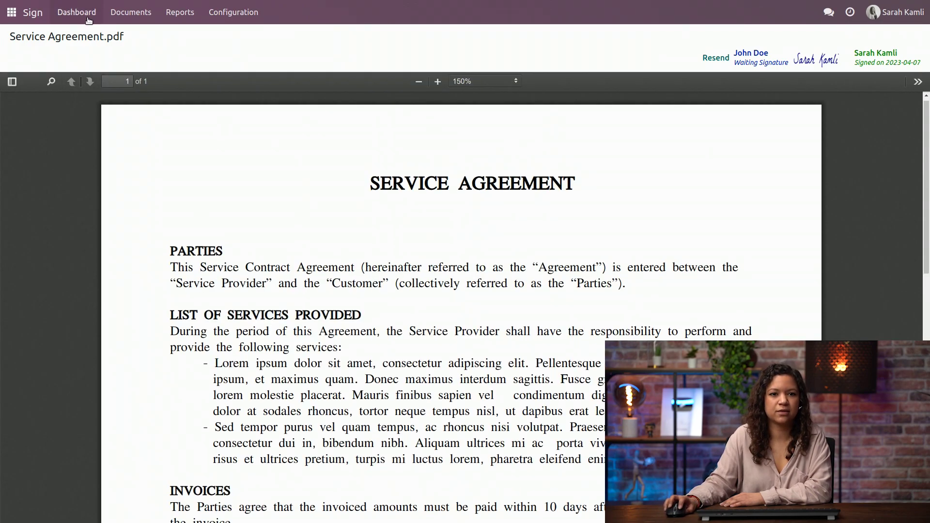
- Open the Documents menu listing All documents, Waiting for me and My requests
{"action": "left_click", "coordinate": [129, 18]}
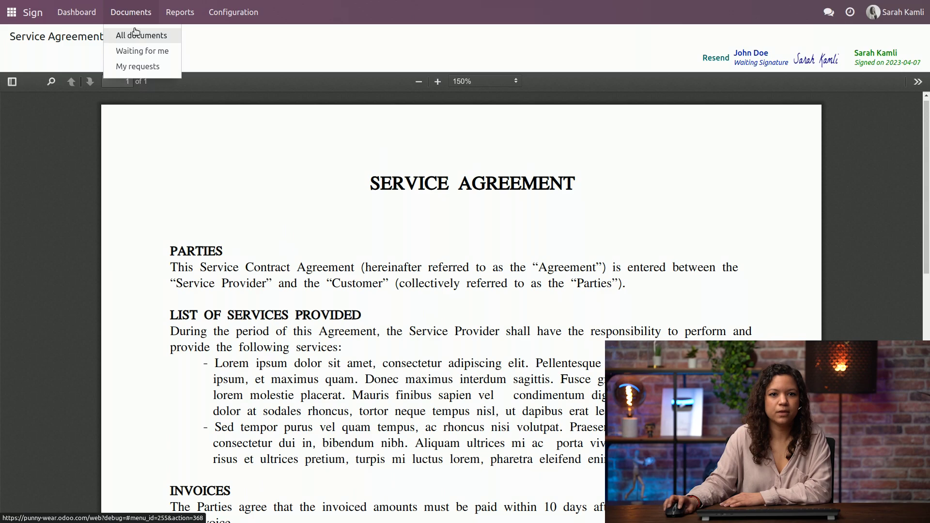